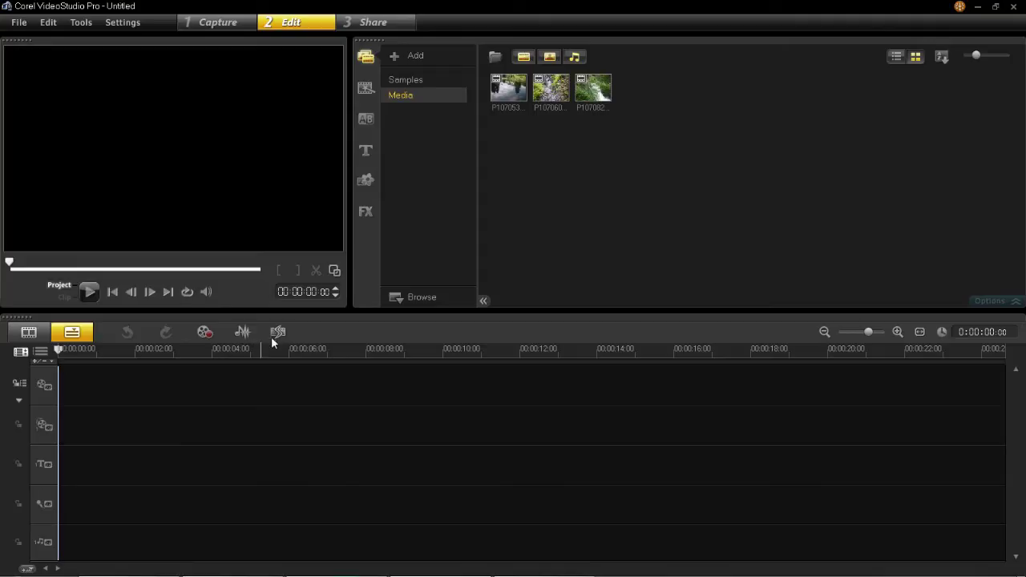
- Browse the Instant Project templates, viewing the Complete category, then return to the Beginning category
left_click(371, 91)
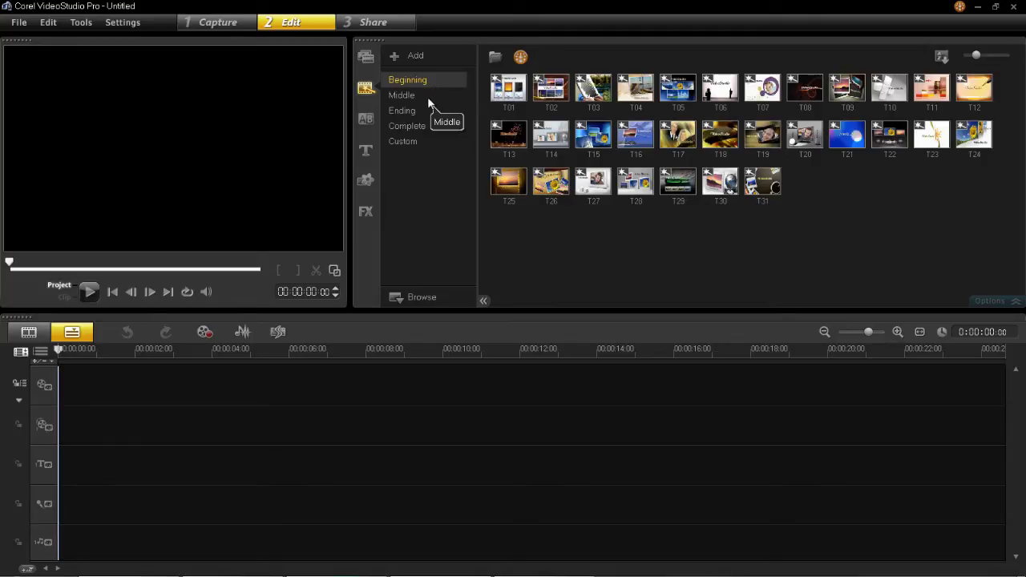
left_click(434, 130)
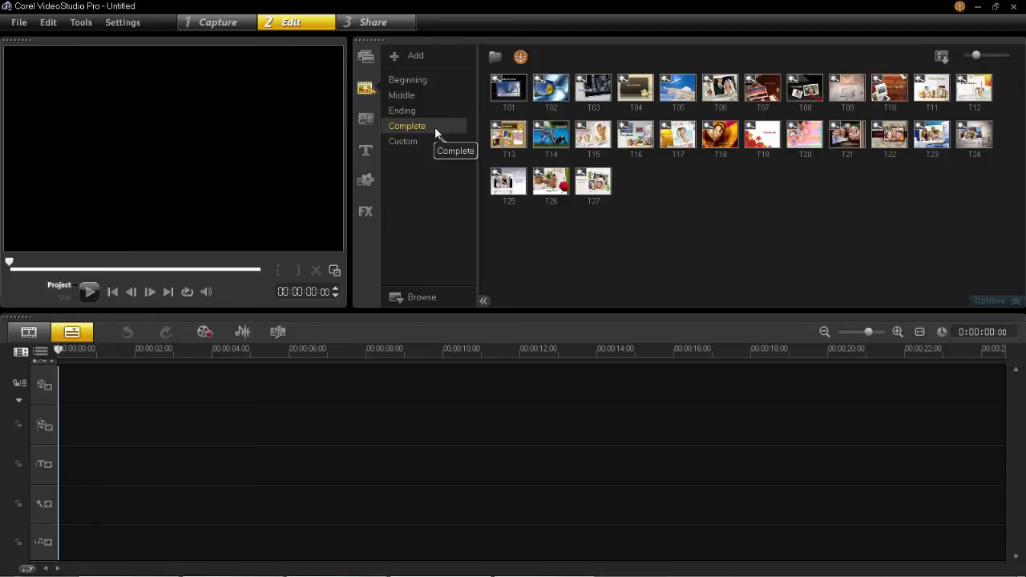
left_click(439, 83)
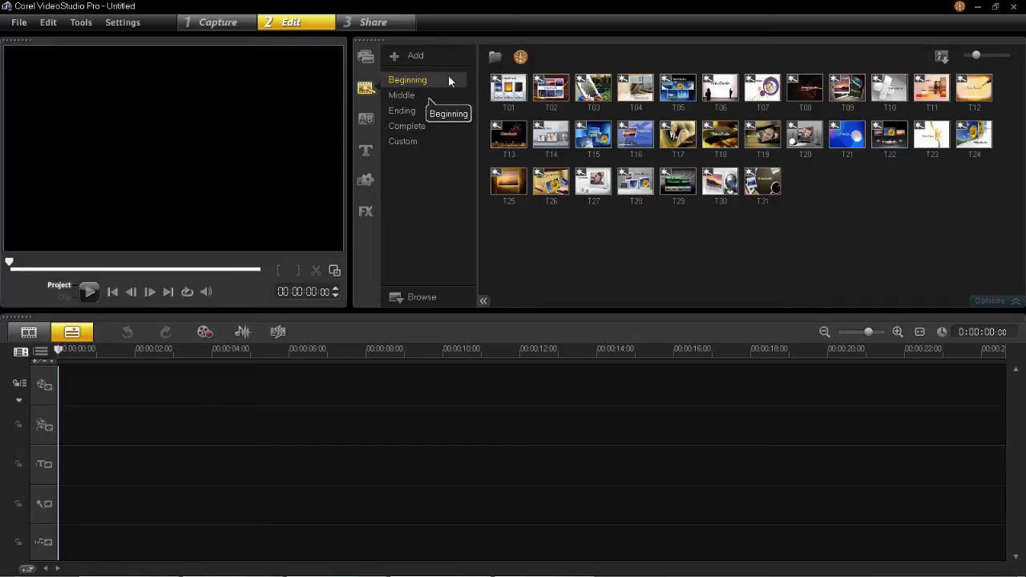
- Preview template T01 and drop it at the start of the timeline
left_click(517, 94)
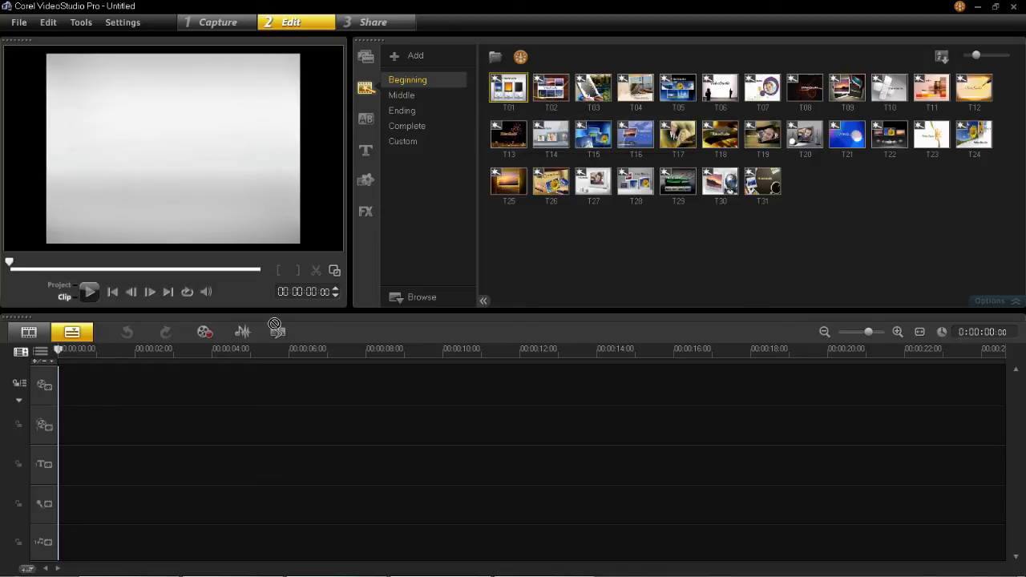
left_click_drag(274, 324, 186, 391)
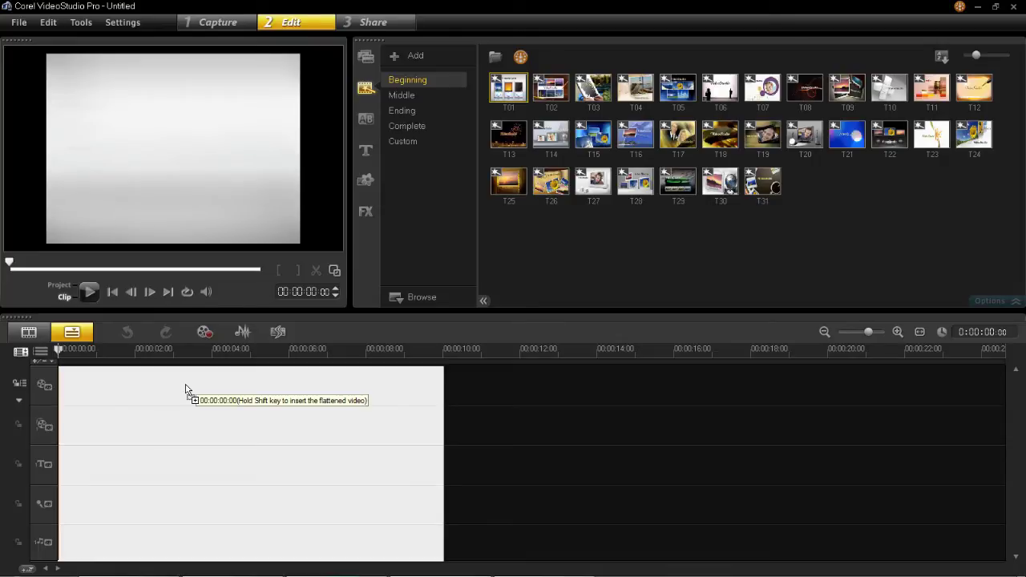
left_click_drag(186, 390, 186, 390)
left_click_drag(186, 390, 184, 387)
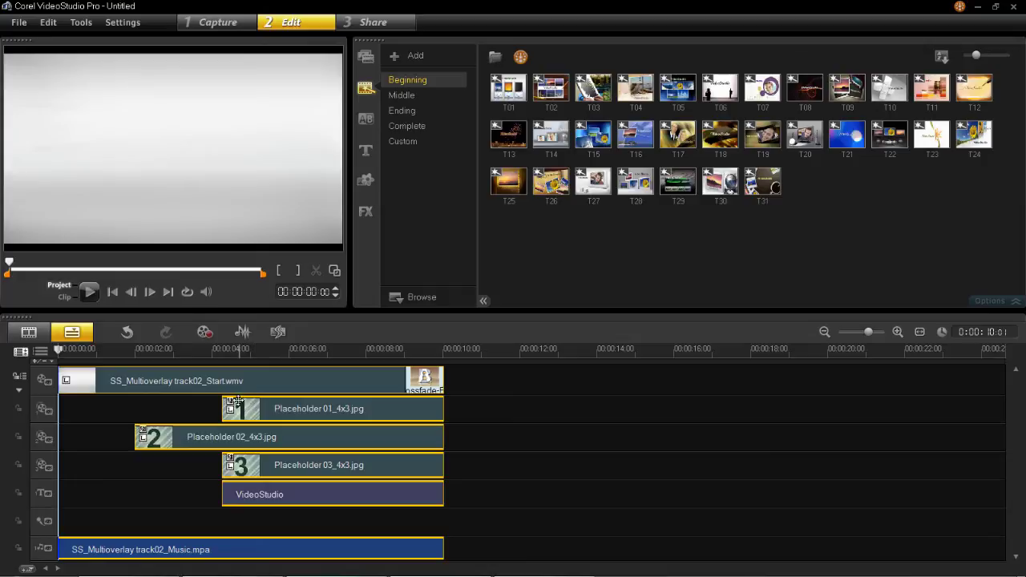
left_click_drag(221, 357, 52, 346)
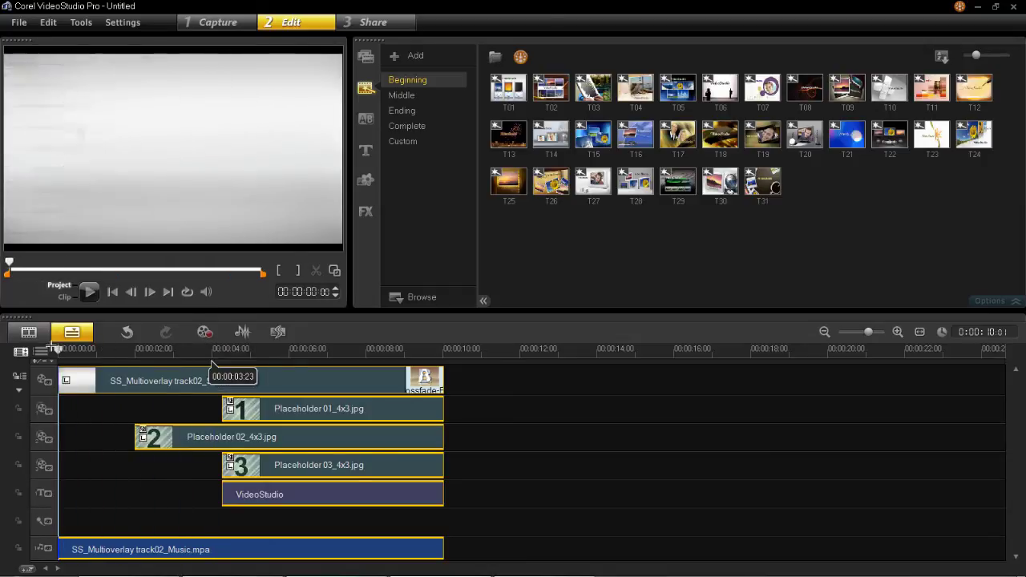
left_click(89, 294)
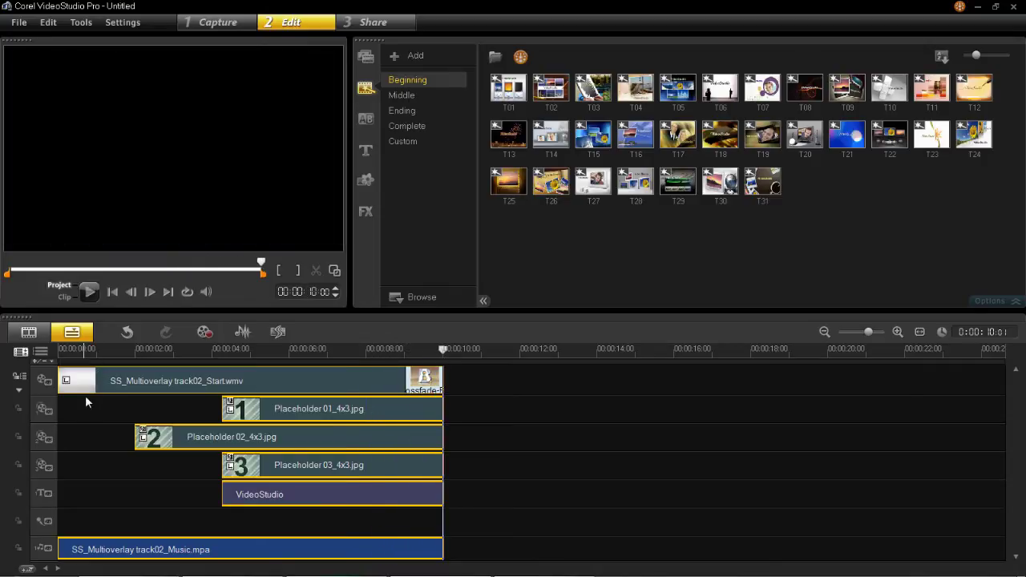
left_click(305, 350)
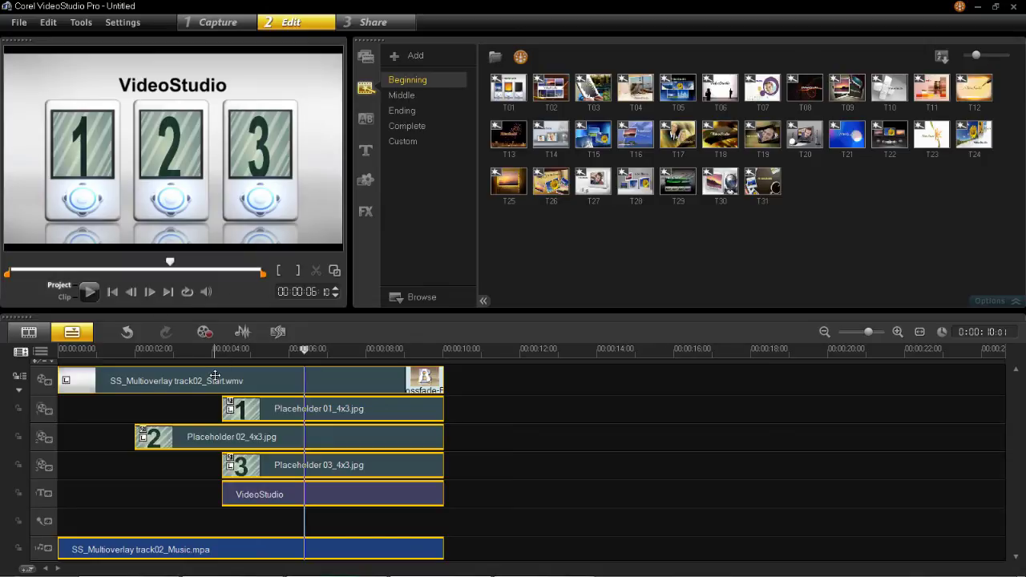
- Place the pond clip P1070530.MOV from the media library on Overlay Track 1
left_click(365, 60)
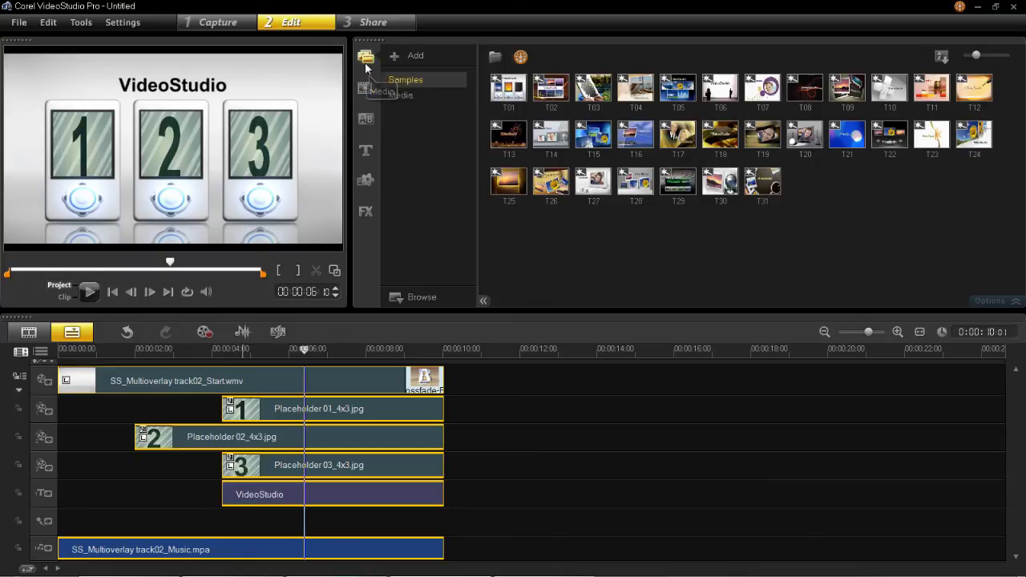
left_click(401, 95)
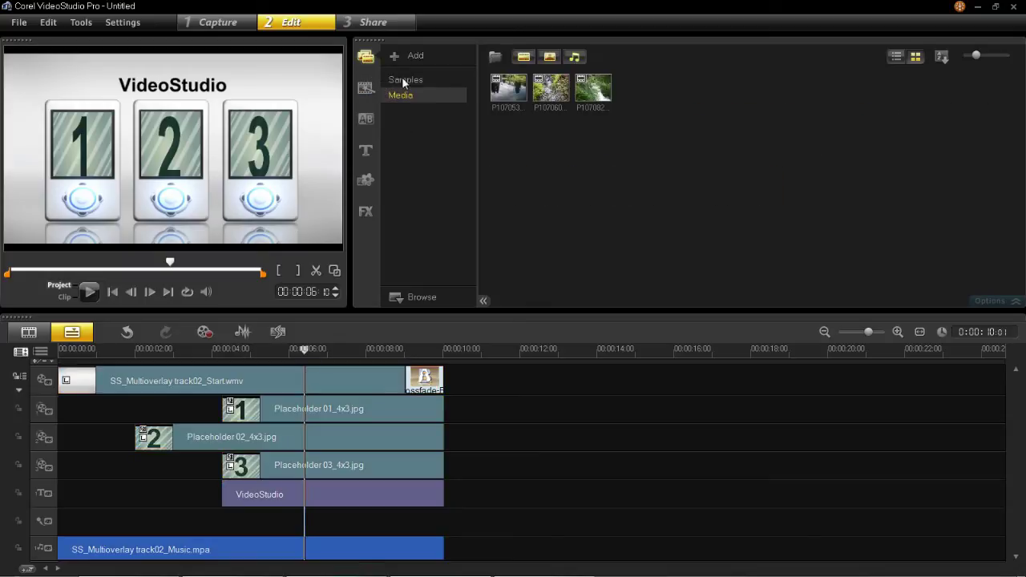
left_click(525, 85)
left_click_drag(474, 363, 464, 410)
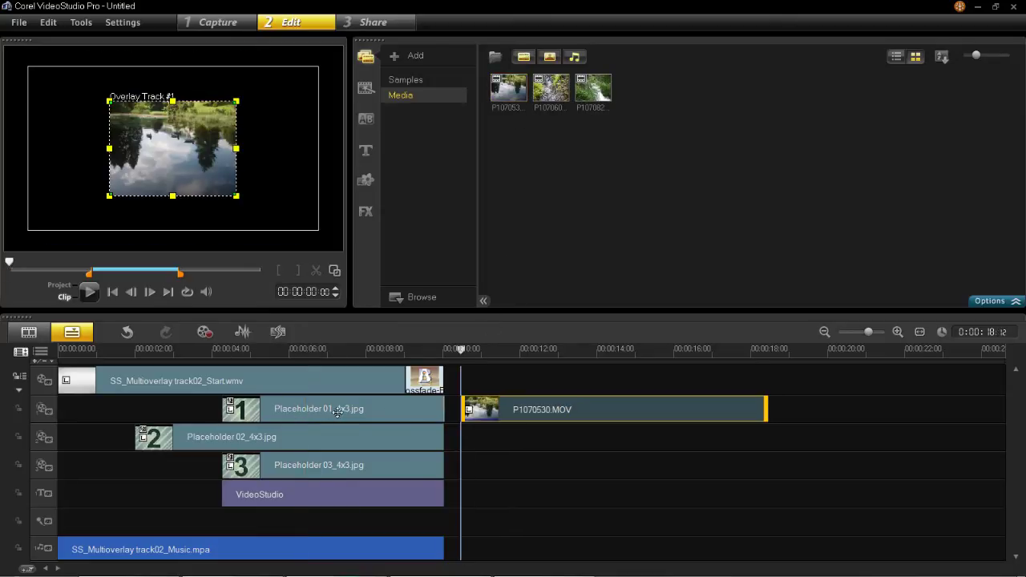
- Select Placeholder 01 and bring up its right-click actions menu
left_click(340, 409)
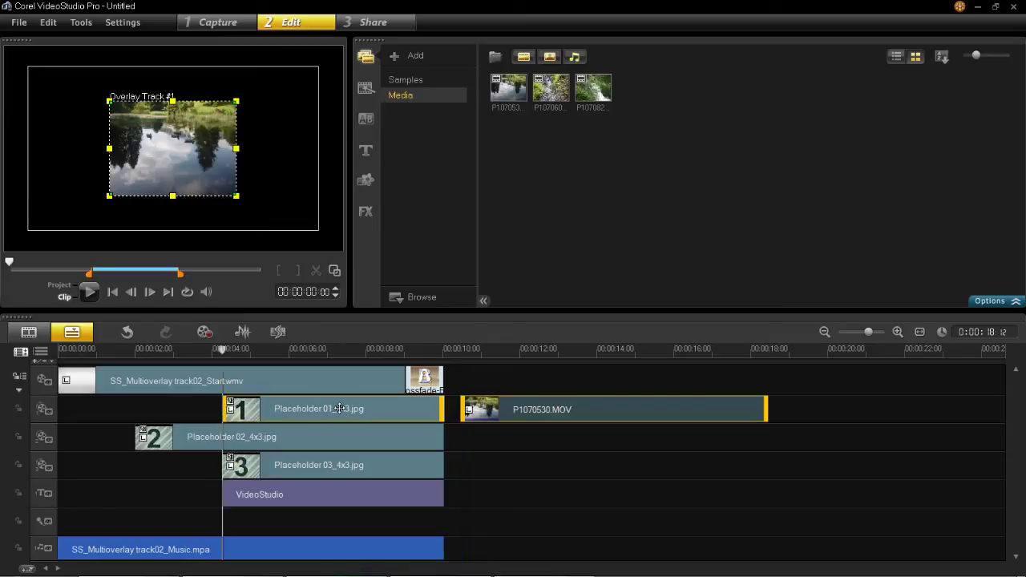
right_click(340, 407)
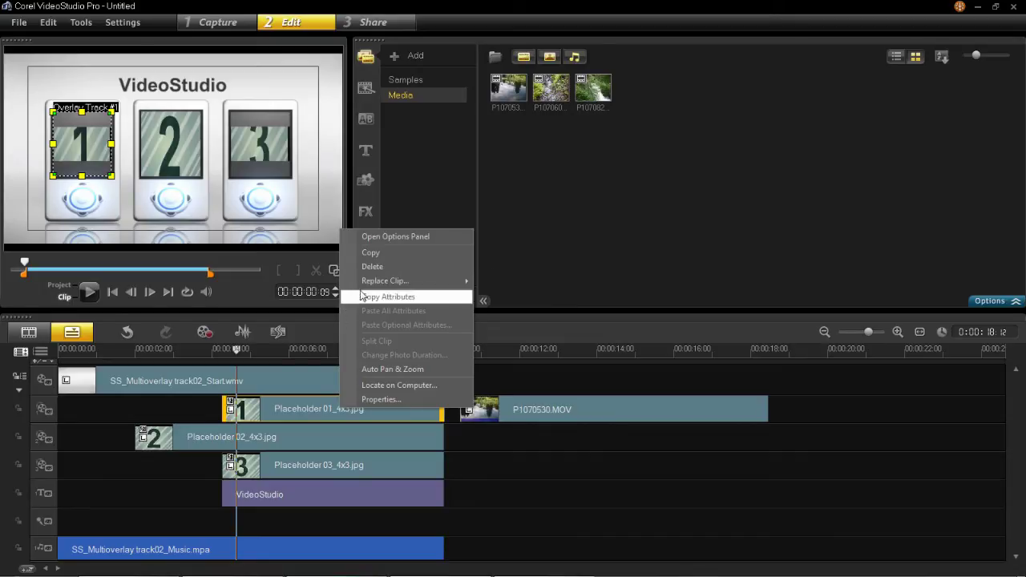
left_click(379, 402)
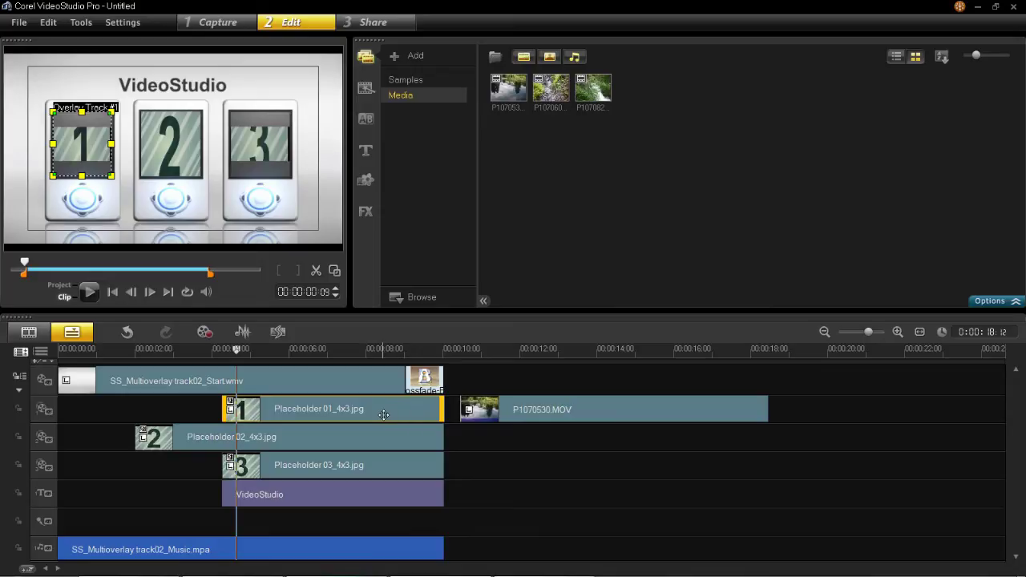
right_click(384, 414)
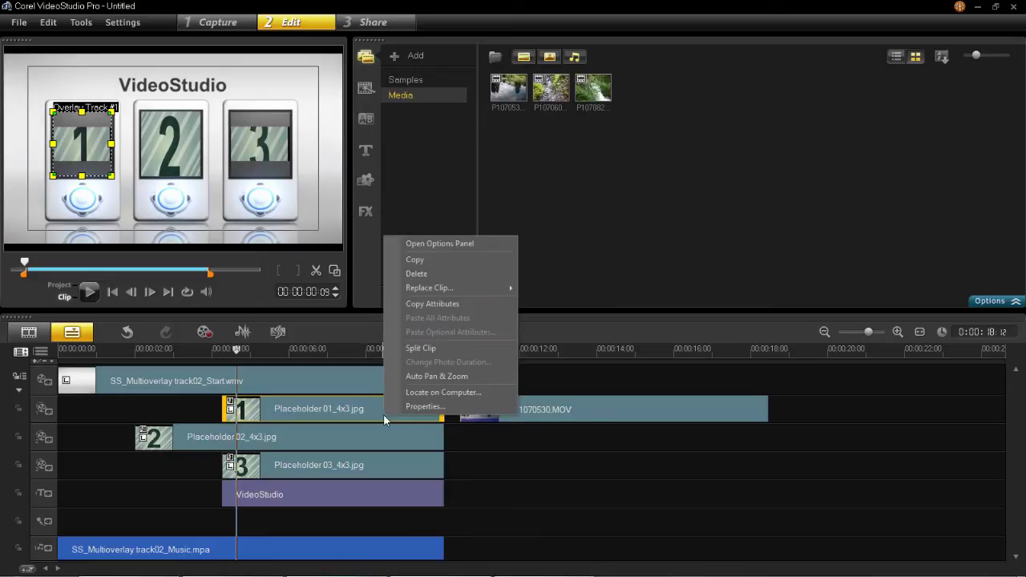
- Delete Placeholder 01 and start the pond clip in its place at 00:00:04:00
left_click(416, 273)
left_click_drag(481, 410, 226, 418)
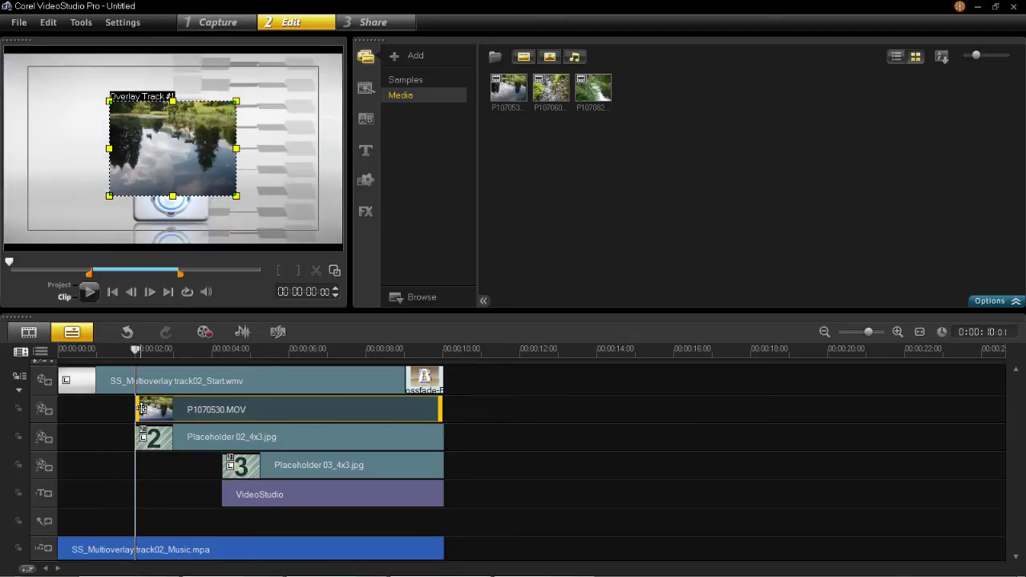
left_click_drag(141, 409, 223, 409)
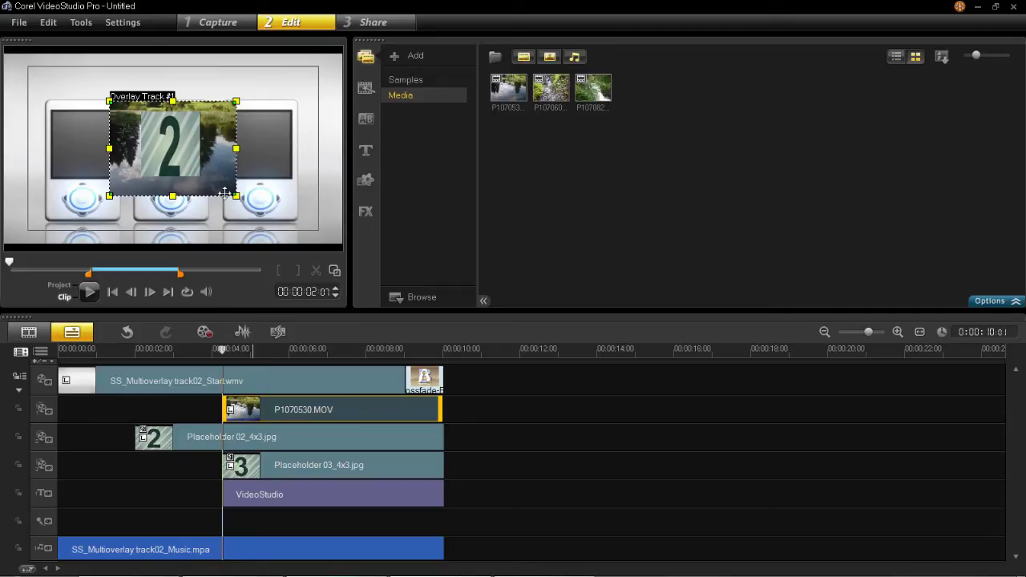
- Move and resize the pond video to fit the first frame, then scrub to check
left_click_drag(228, 179, 89, 137)
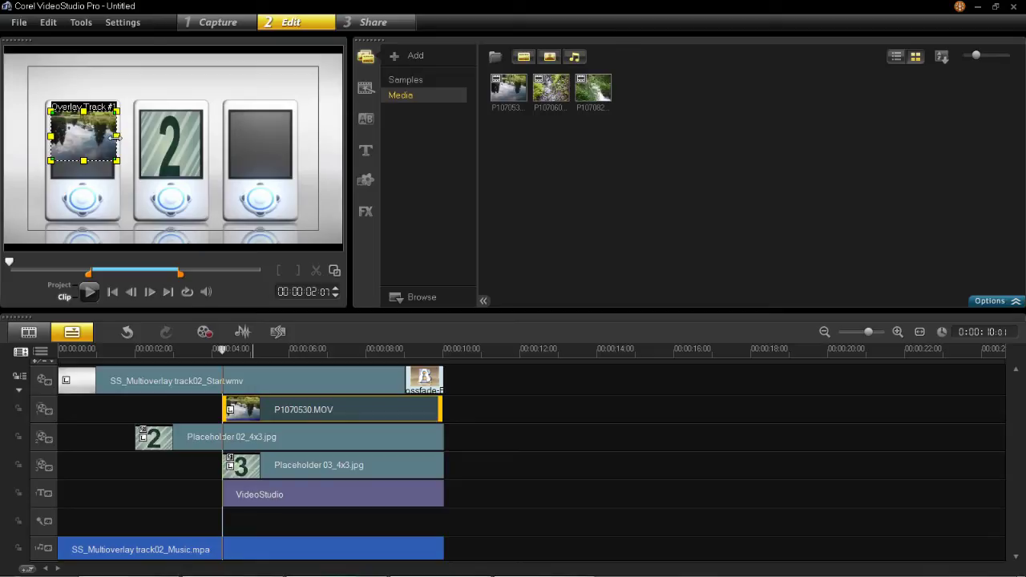
left_click_drag(115, 136, 81, 177)
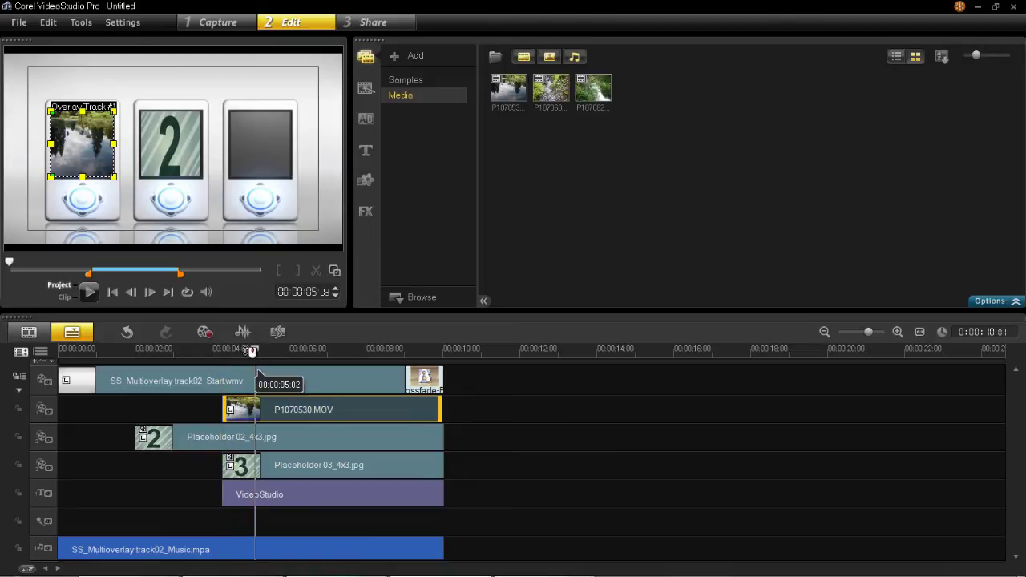
left_click(217, 349)
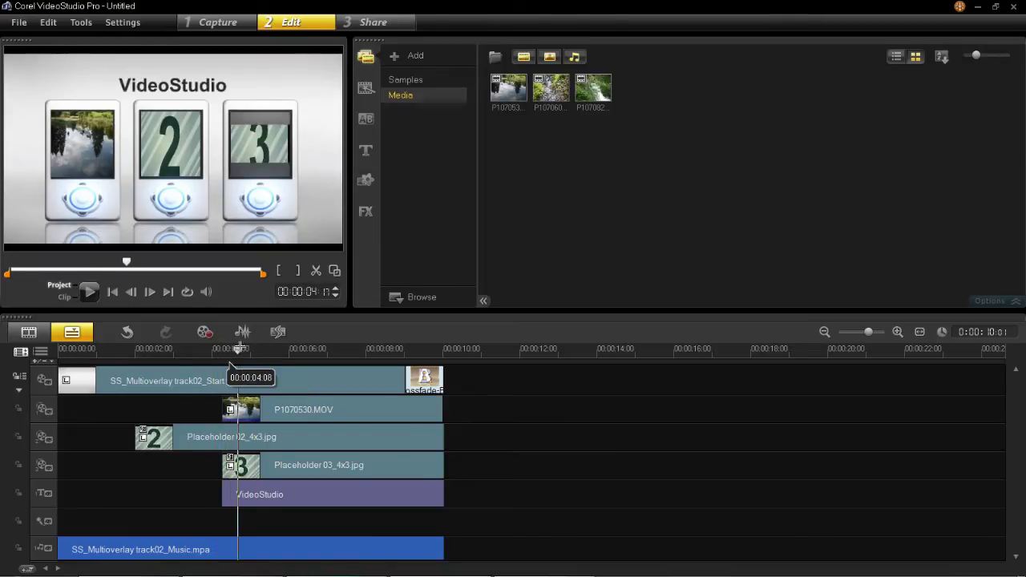
left_click(261, 348)
left_click_drag(261, 348, 123, 348)
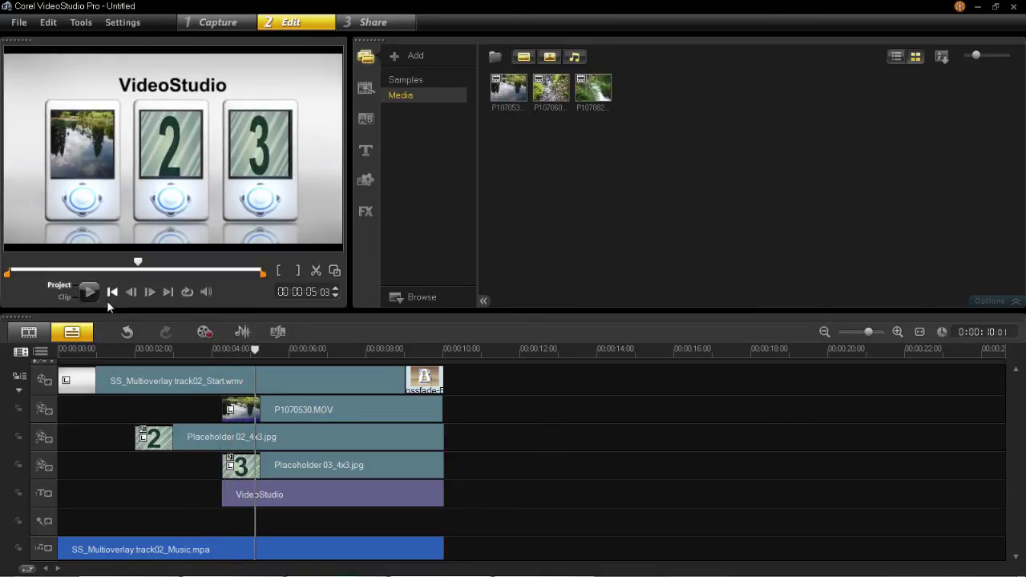
- Make the pond overlay clip fade in
left_click(312, 411)
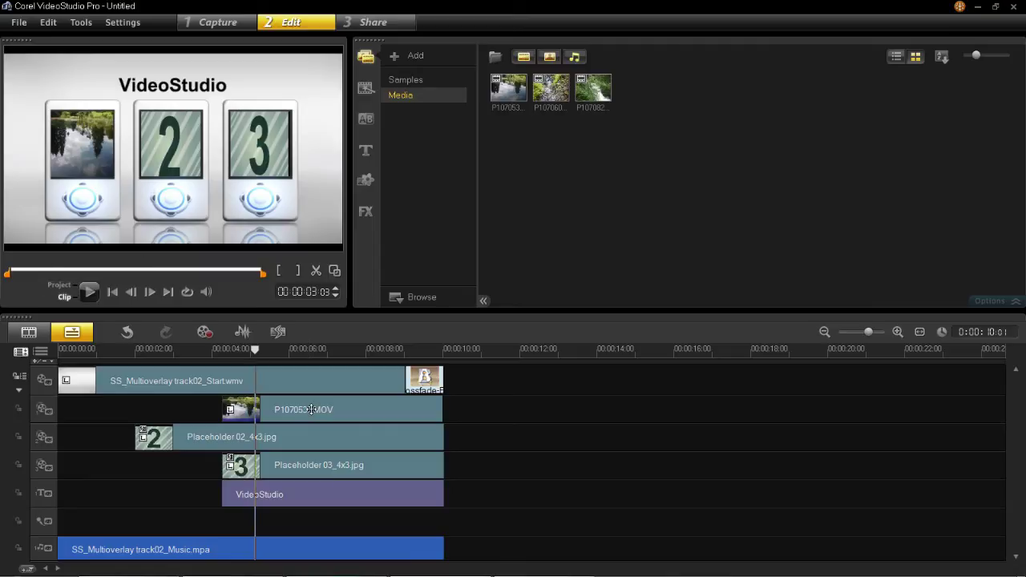
left_click(991, 302)
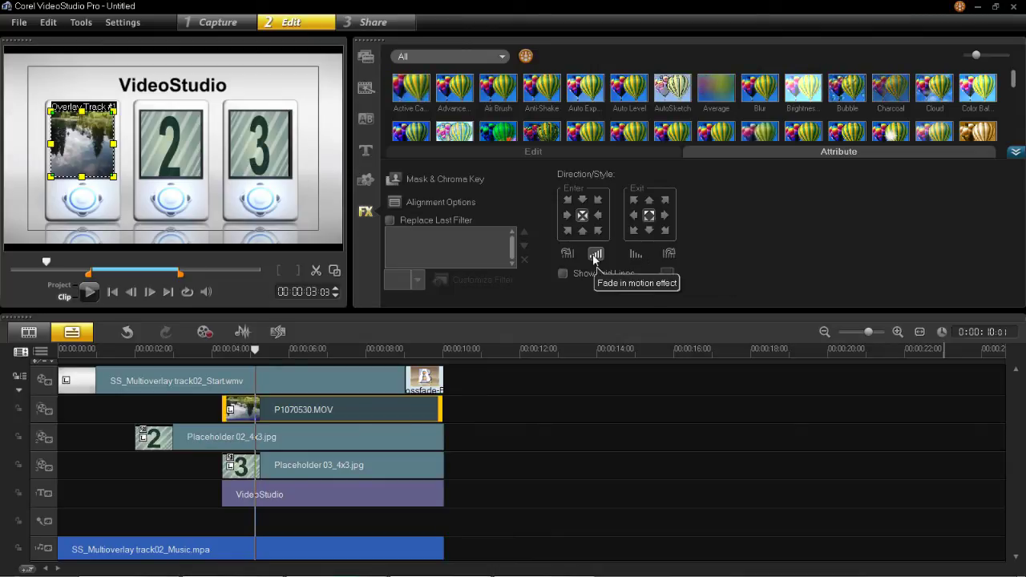
left_click(634, 254)
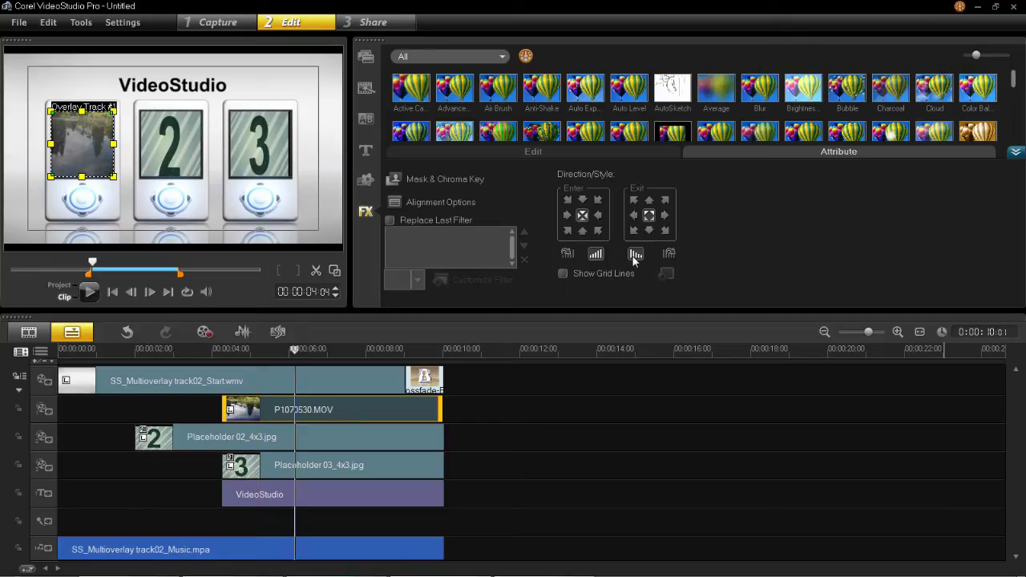
- Play the project from about 1 second and pause with the pond clip in slot 1
left_click(180, 353)
left_click(131, 353)
left_click(112, 350)
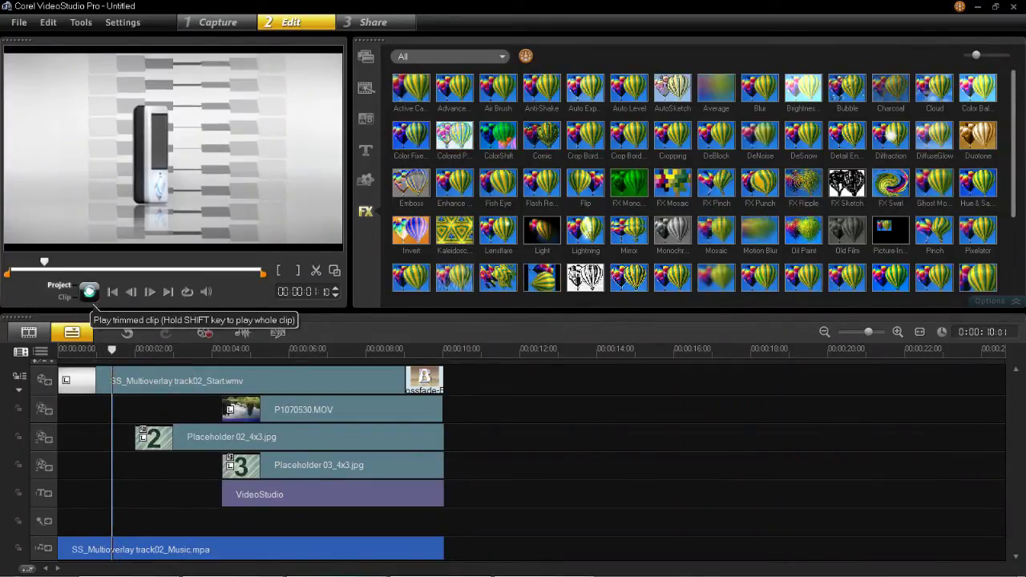
left_click(89, 291)
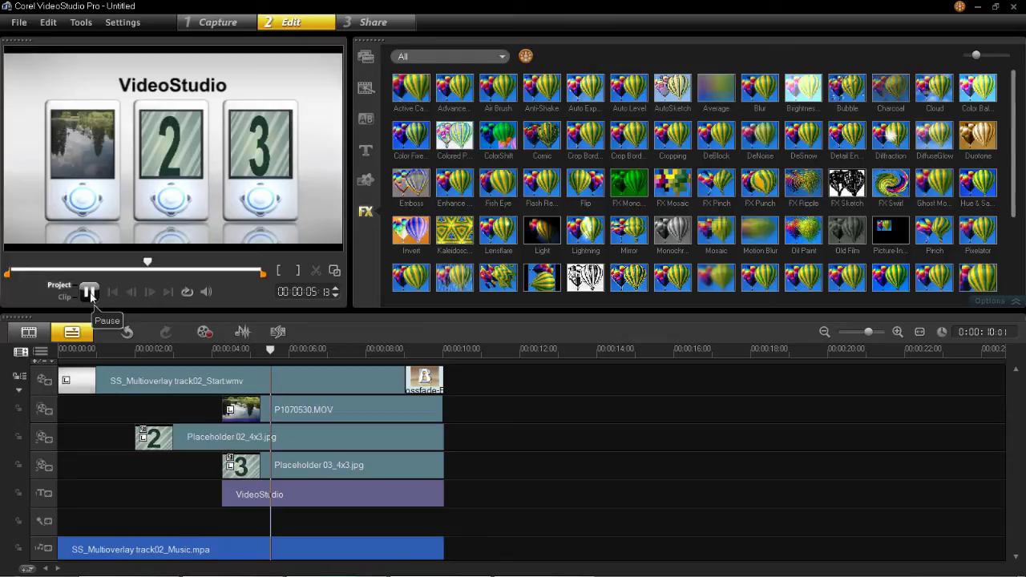
left_click(89, 292)
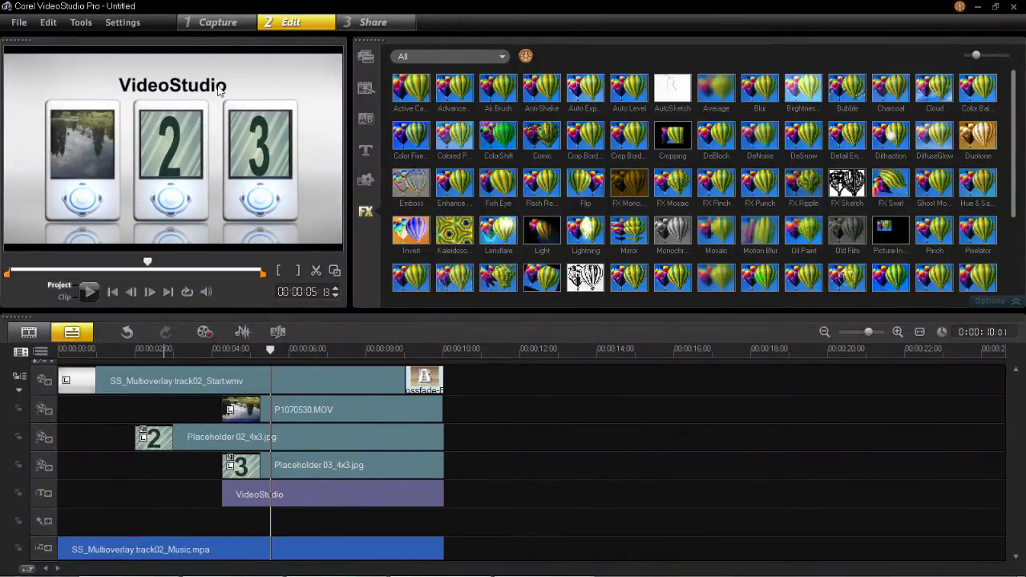
- Replace the VideoStudio title with 'A Holiday in Scotland' and centre it at the top
left_click(238, 494)
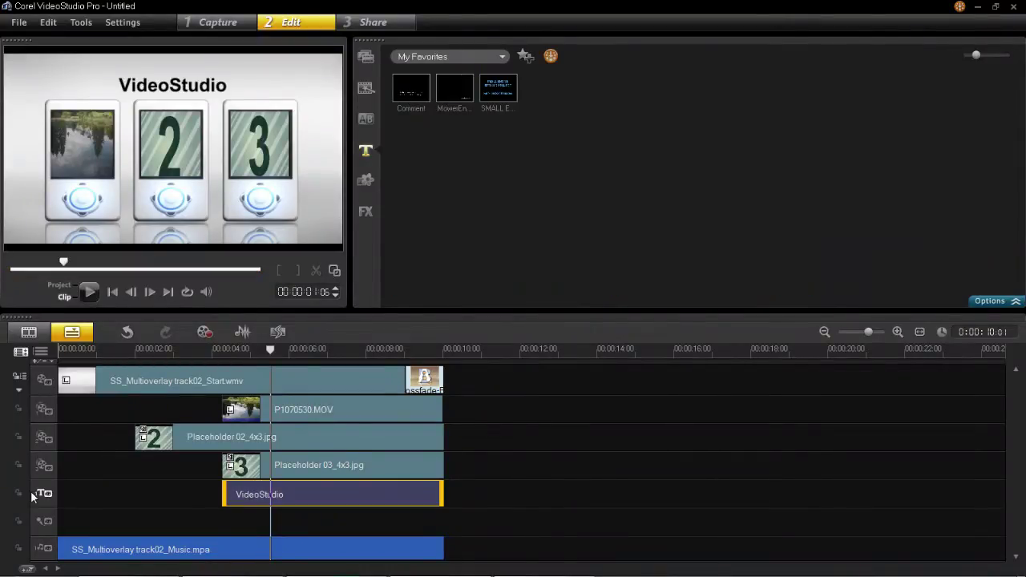
left_click(172, 95)
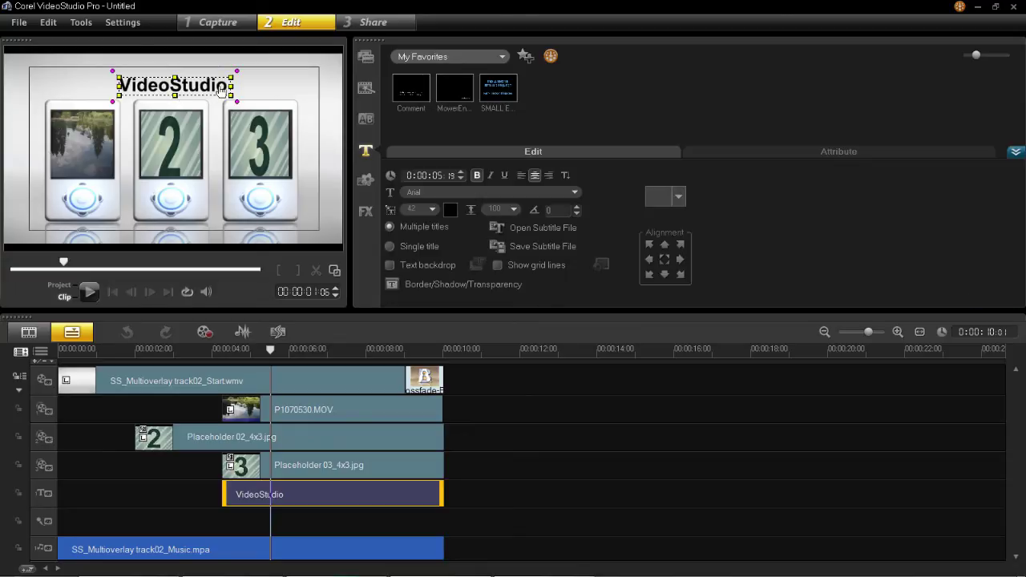
left_click_drag(228, 85, 115, 92)
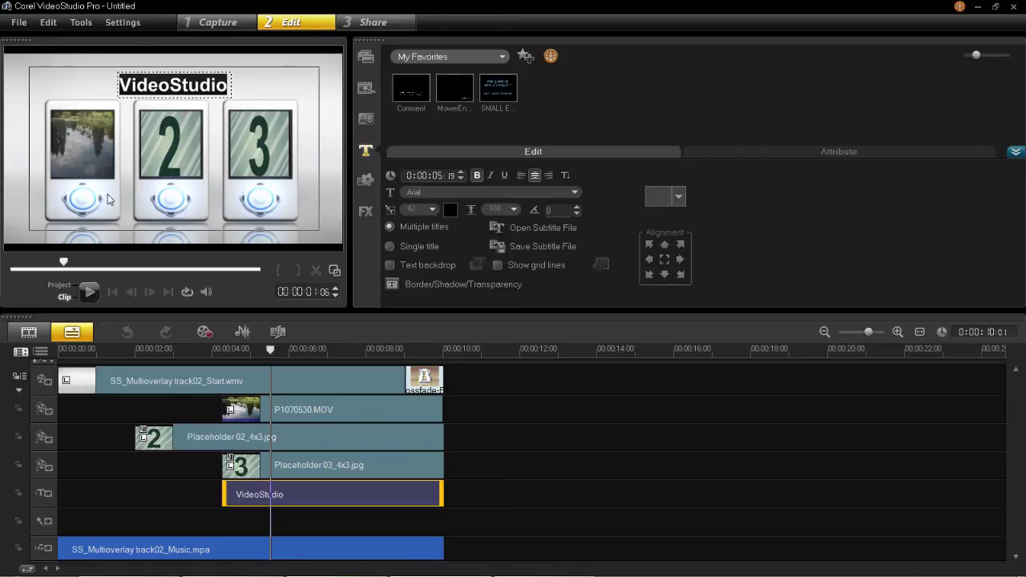
type("A")
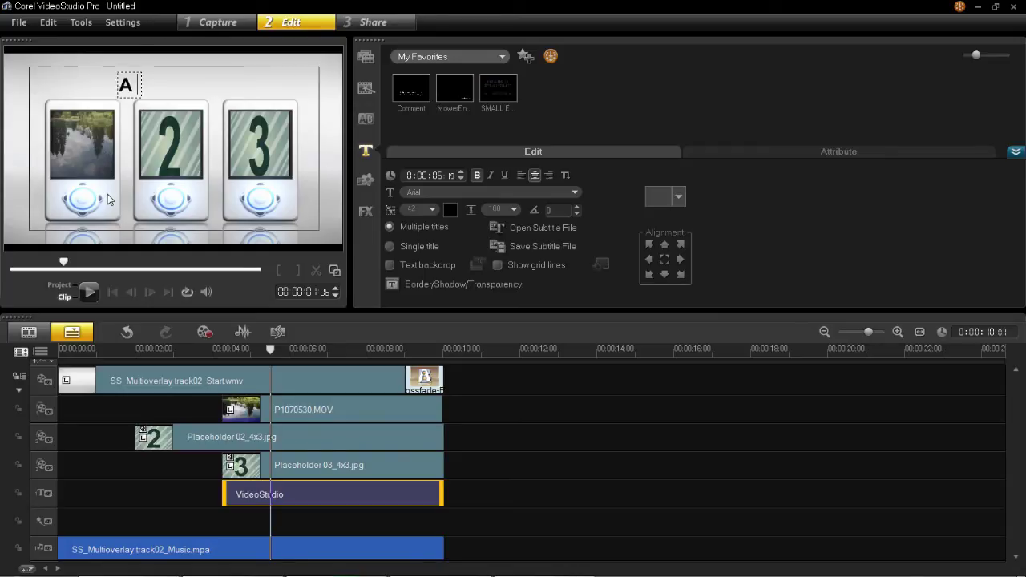
type(" Holiday")
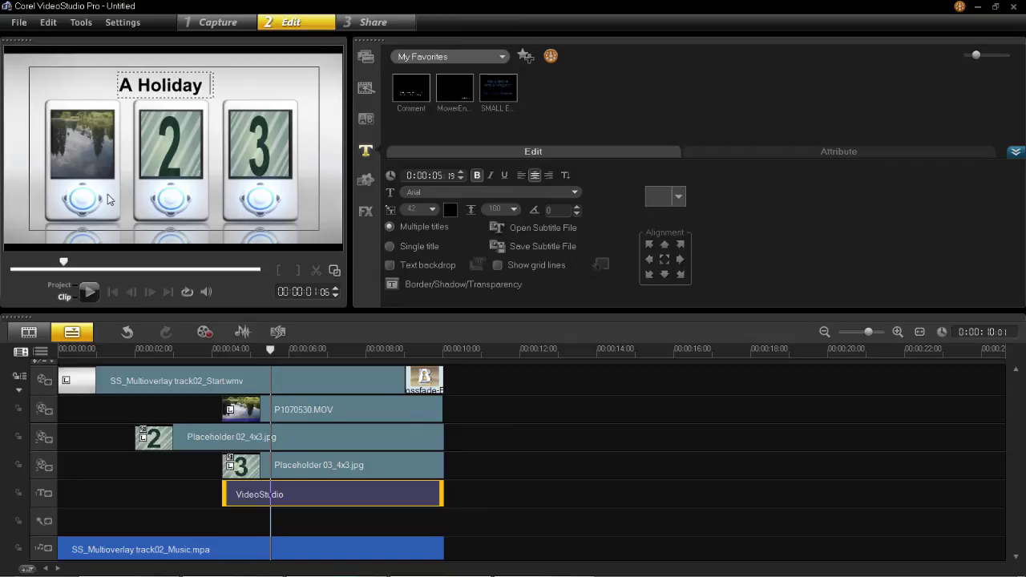
type(" in Scotland")
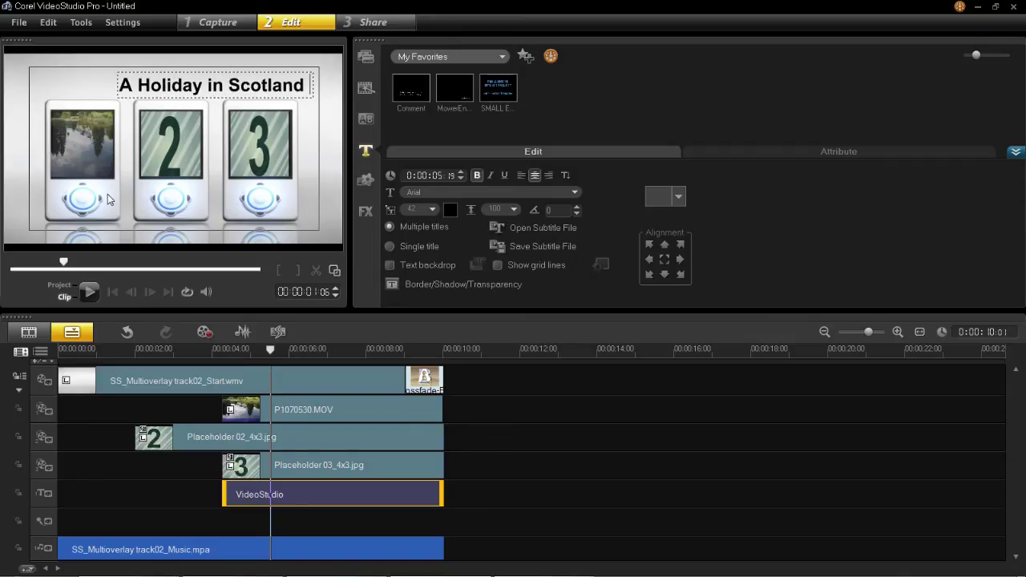
left_click(80, 104)
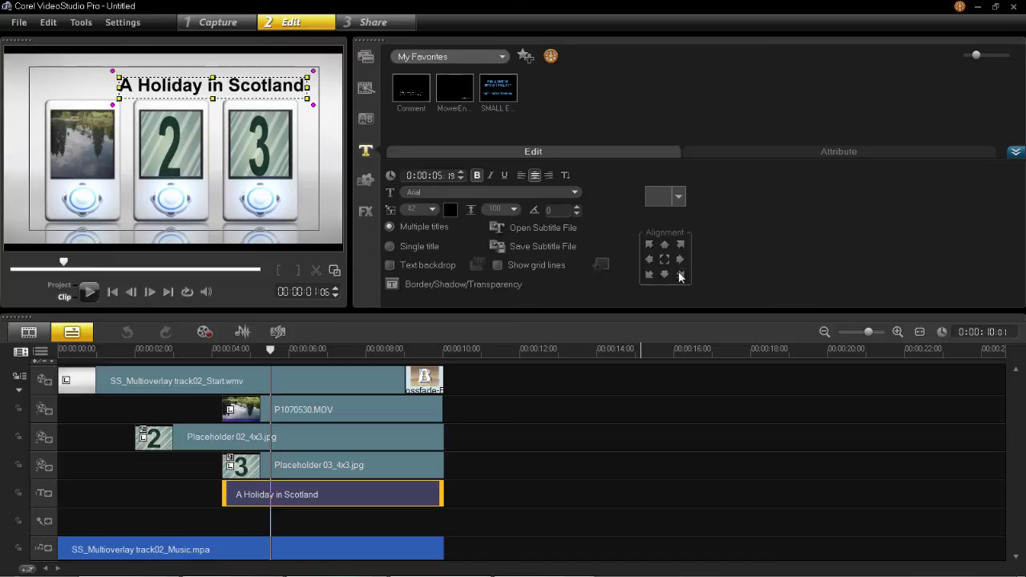
left_click(666, 246)
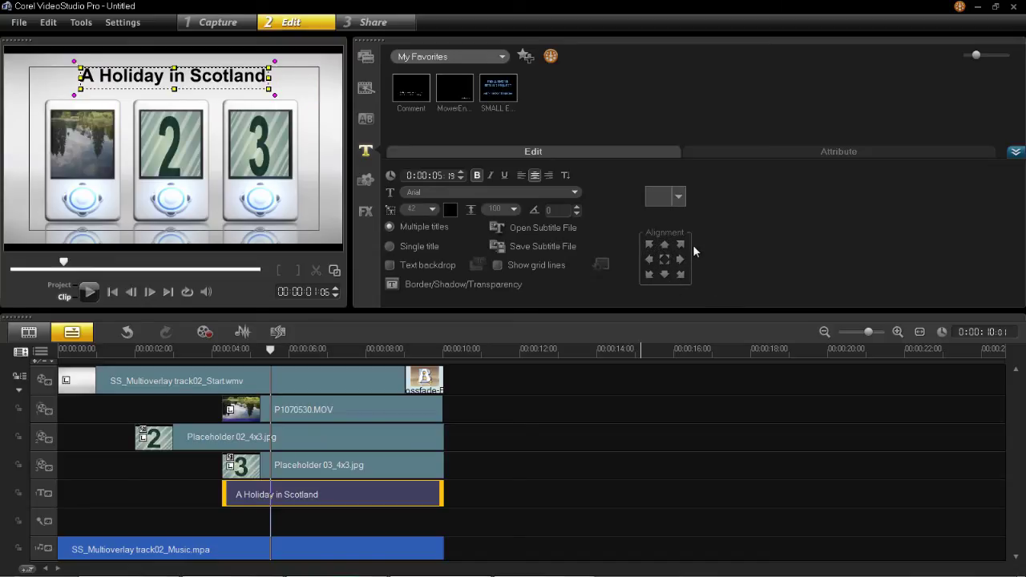
left_click(210, 152)
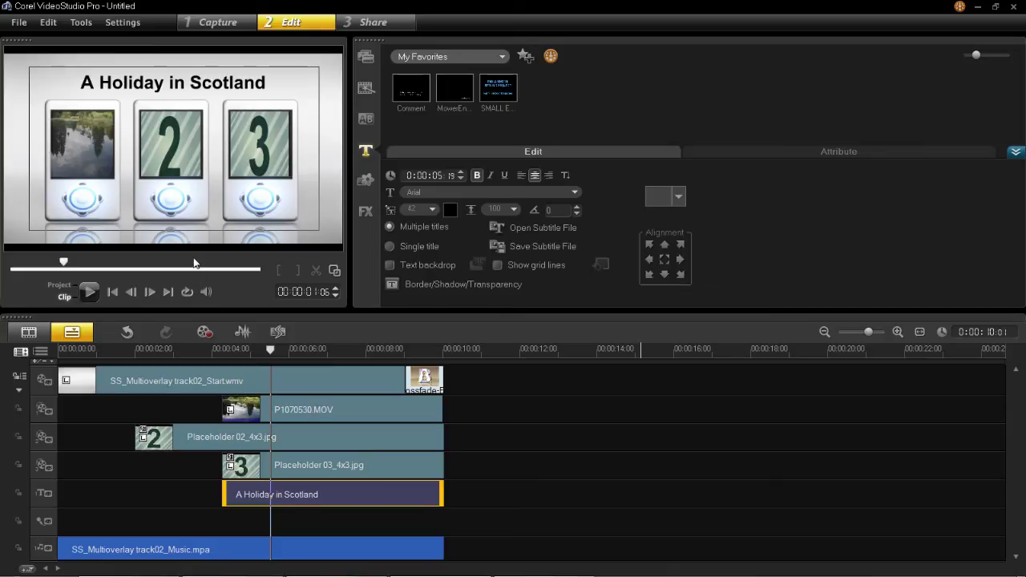
- Change the title font from Arial to Seabird Light SF
left_click(128, 93)
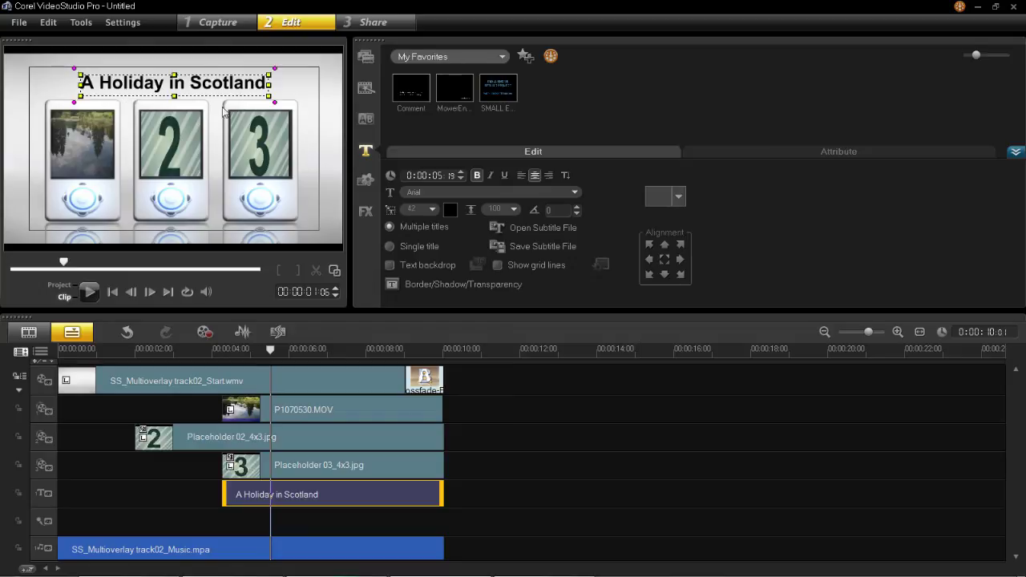
left_click(574, 193)
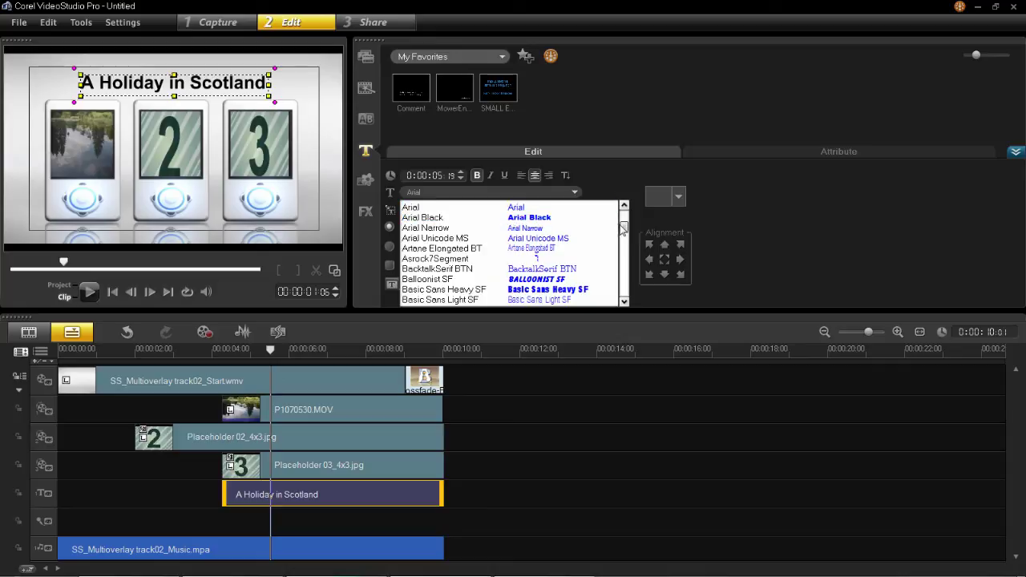
left_click_drag(622, 229, 624, 281)
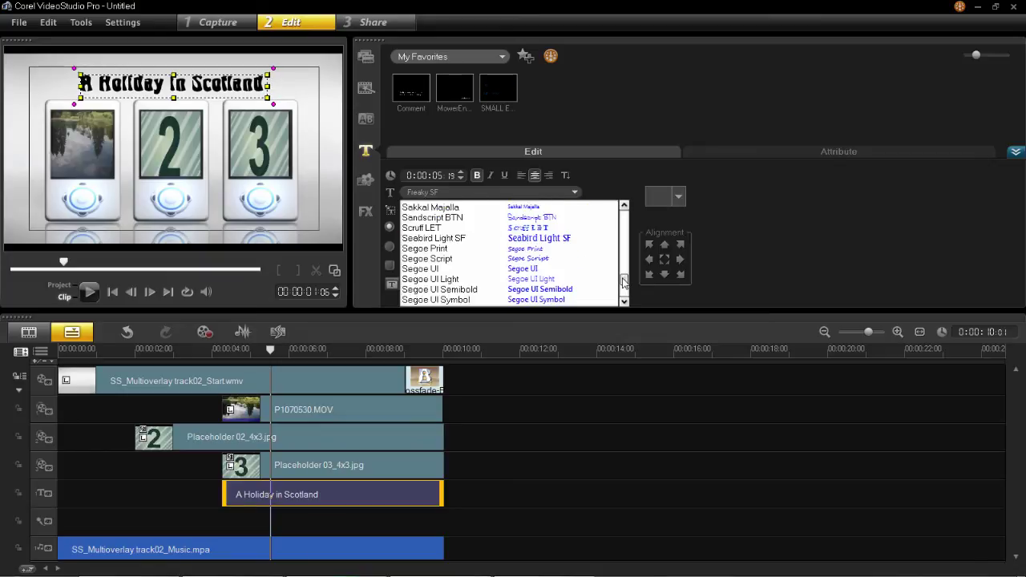
left_click(580, 244)
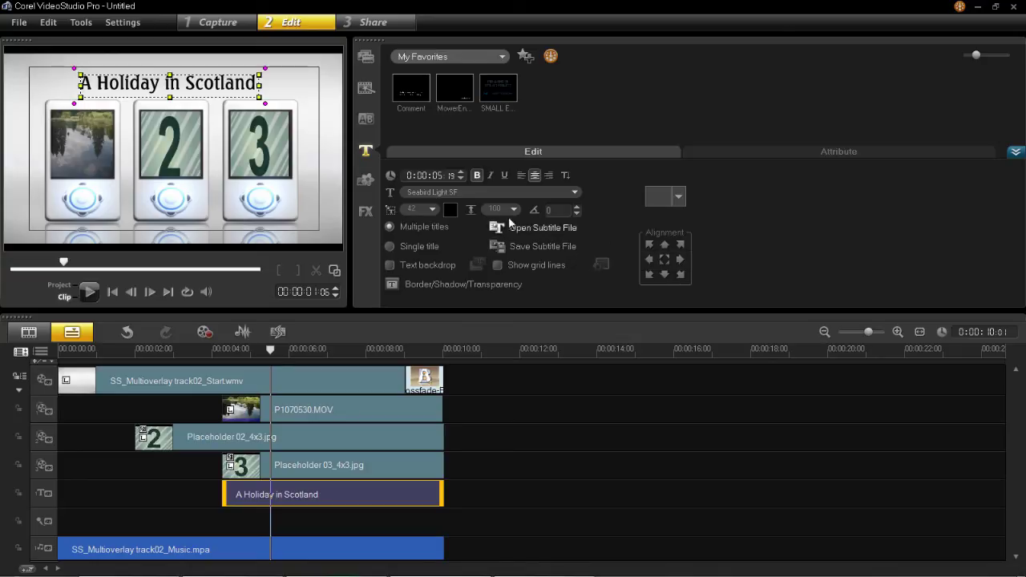
left_click(451, 211)
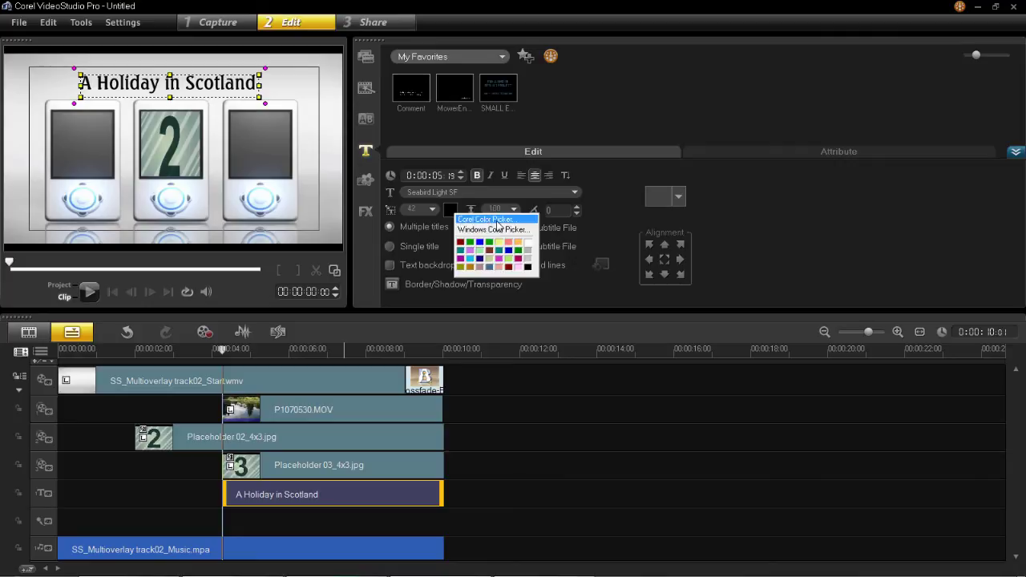
- Colour the title text green (#07AC07) with the Corel Color Picker
left_click(485, 219)
left_click_drag(552, 290, 553, 296)
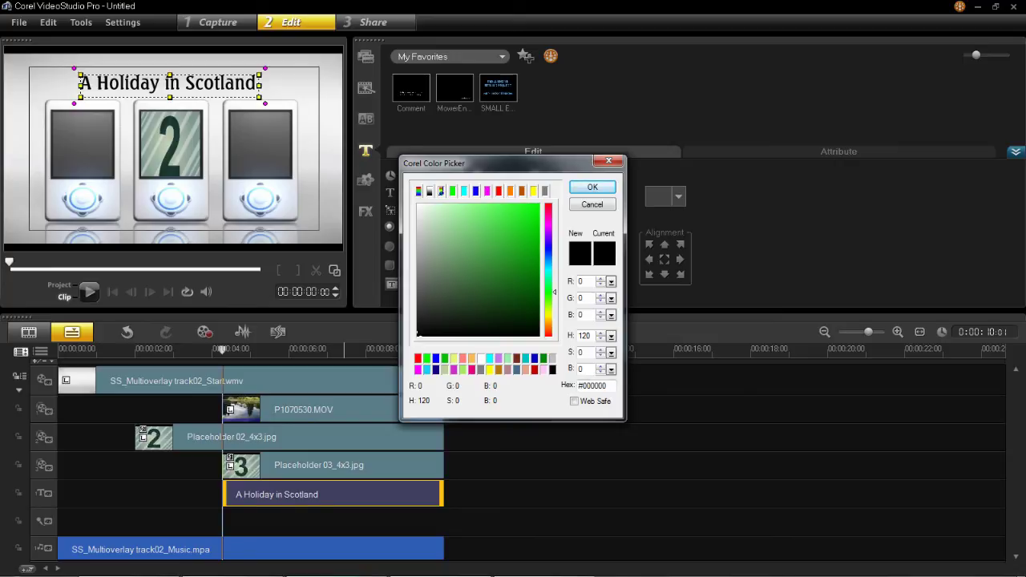
left_click(536, 249)
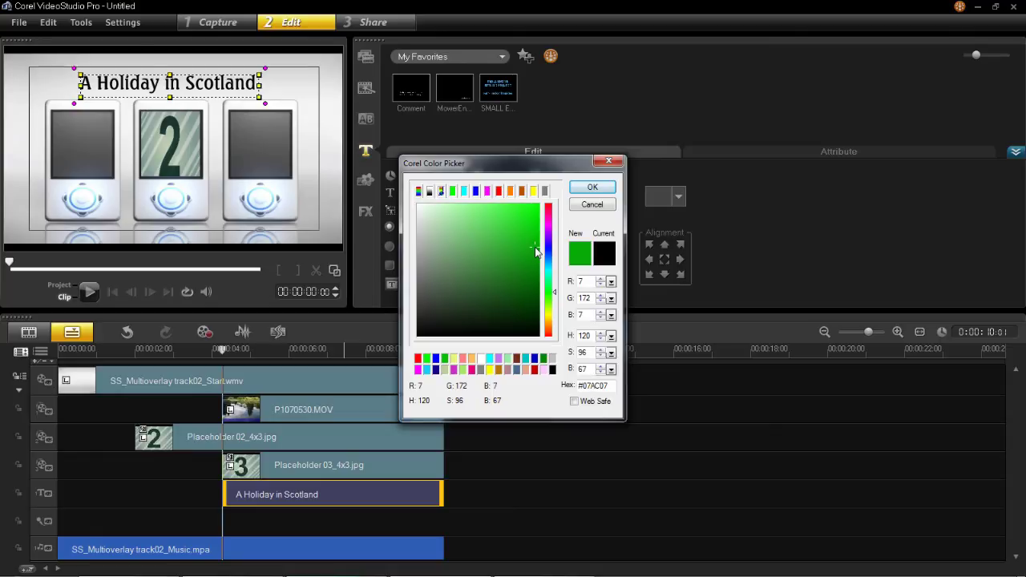
left_click(589, 189)
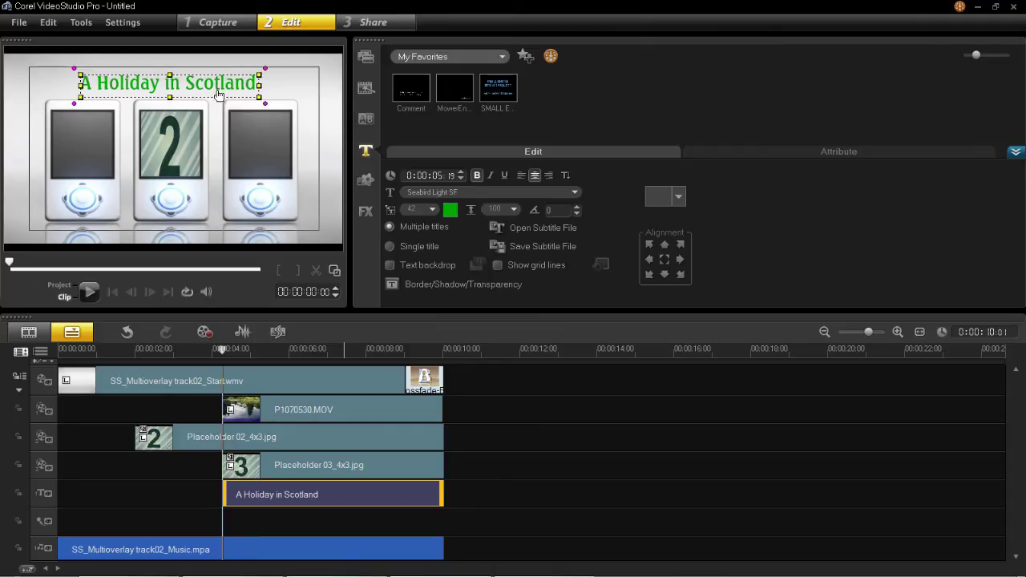
- Play the project from near the start and pause on the green title over three slots
left_click(109, 354)
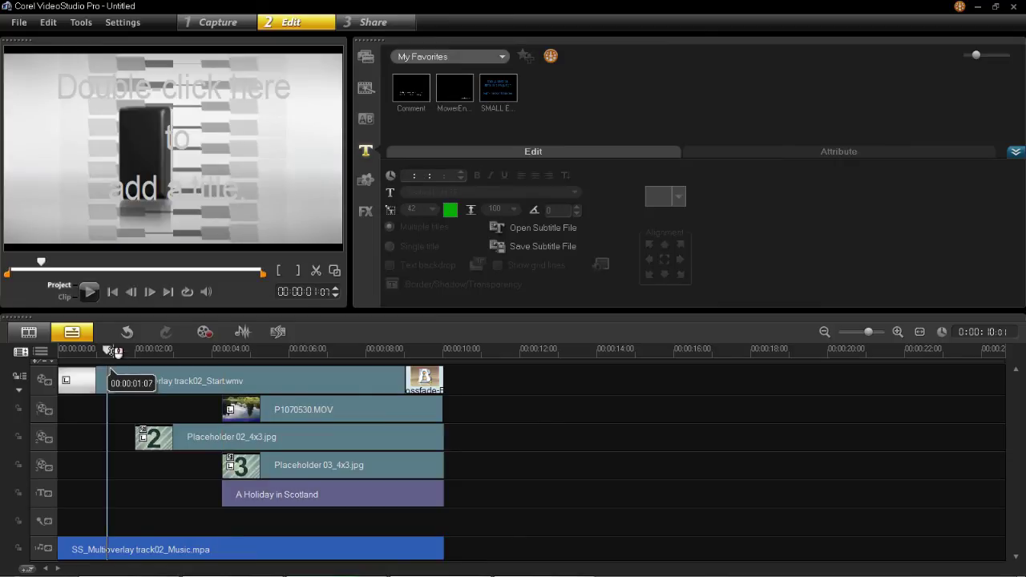
left_click(89, 292)
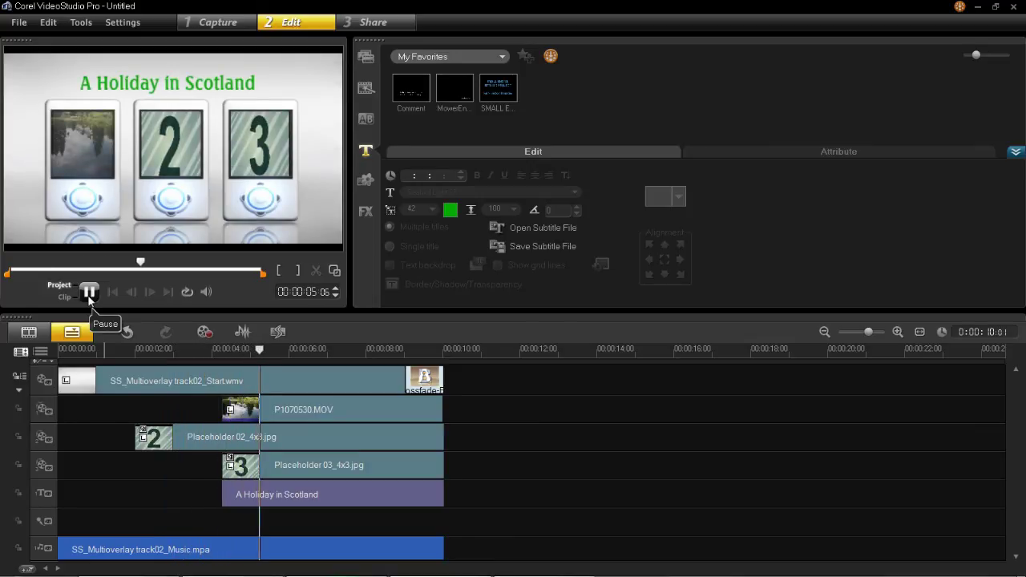
left_click(89, 294)
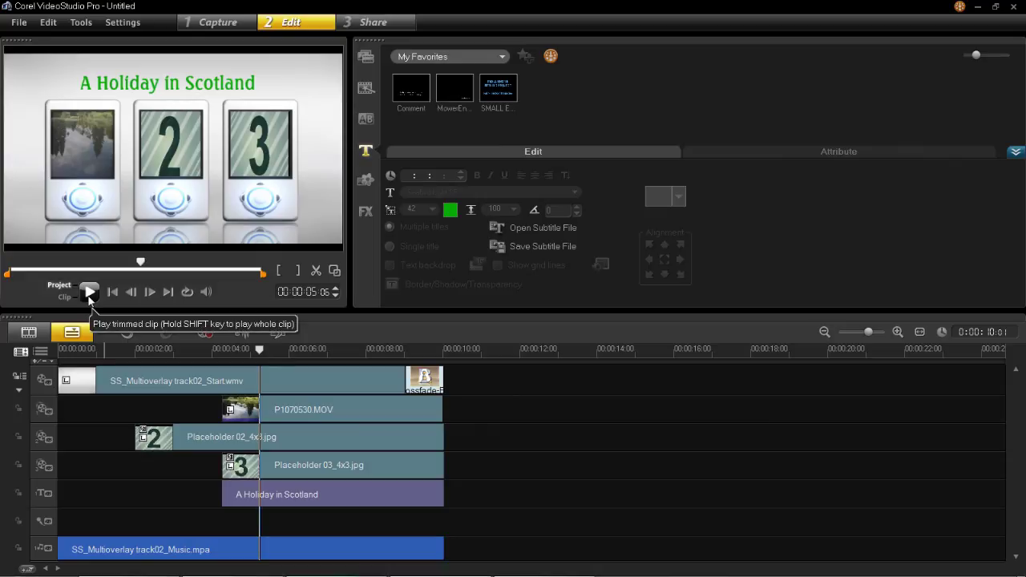